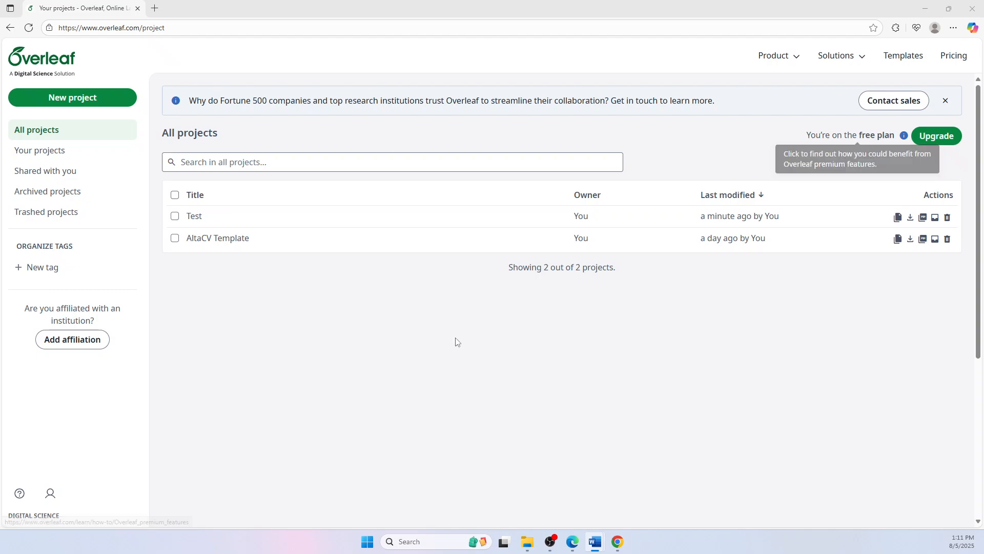
Step: Create a new project from the Simple Hipster CV template in the CVs and résumés gallery
{"action": "left_click", "coordinate": [87, 104]}
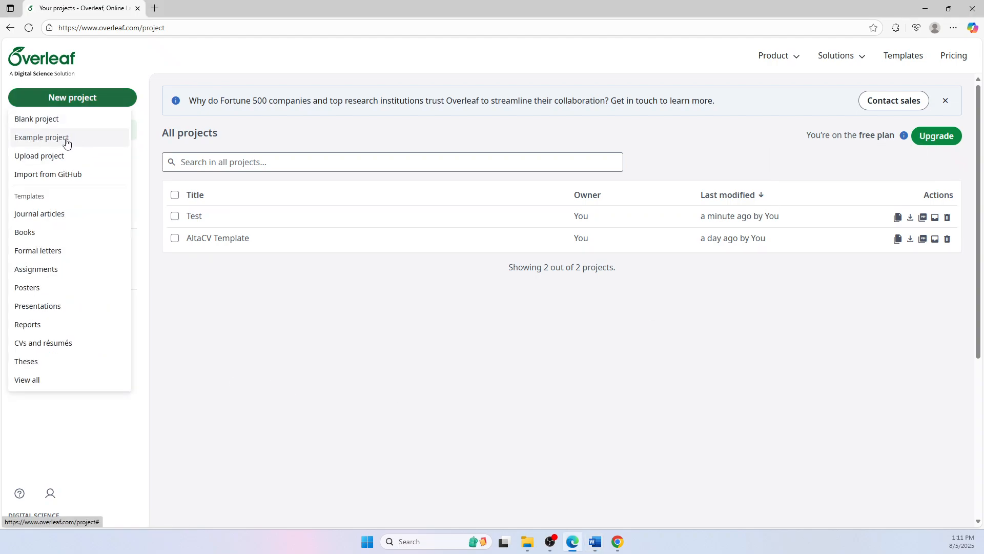
{"action": "left_click", "coordinate": [59, 346]}
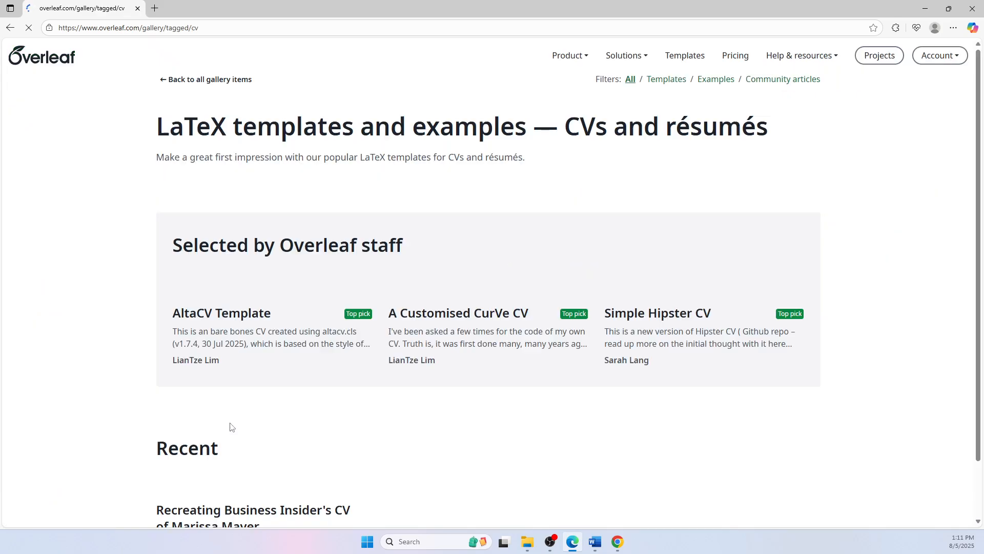
{"action": "scroll", "coordinate": [875, 345], "scroll_direction": "down", "scroll_amount": 3}
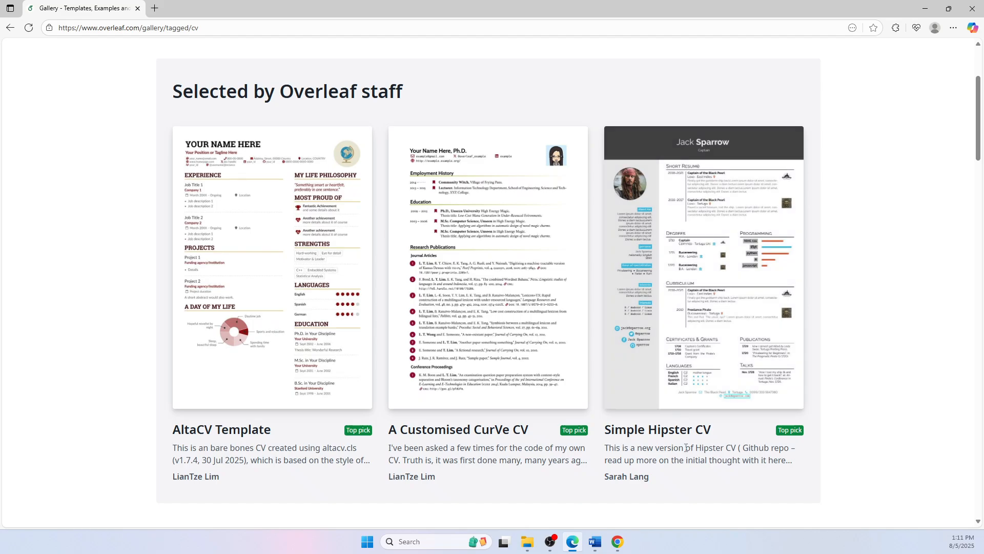
{"action": "left_click", "coordinate": [691, 365]}
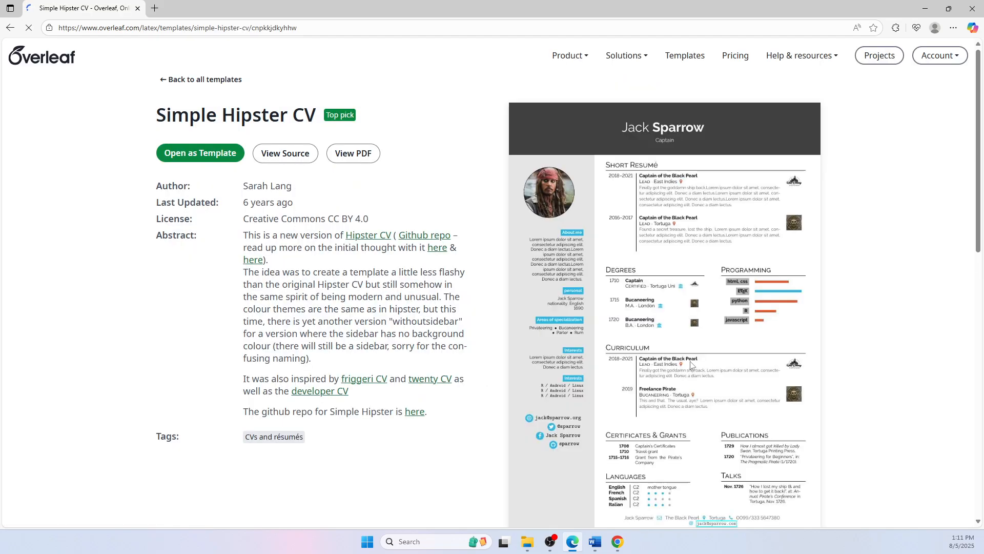
{"action": "left_click", "coordinate": [214, 156]}
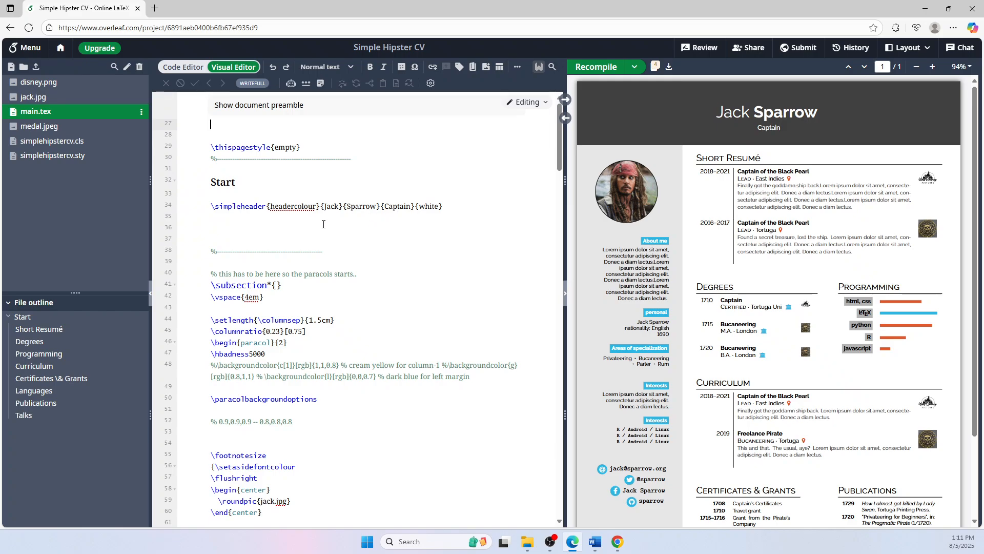
Step: Compare the code and visual views of main.tex and examine its layout commands, including the column separation length
{"action": "left_click", "coordinate": [182, 67]}
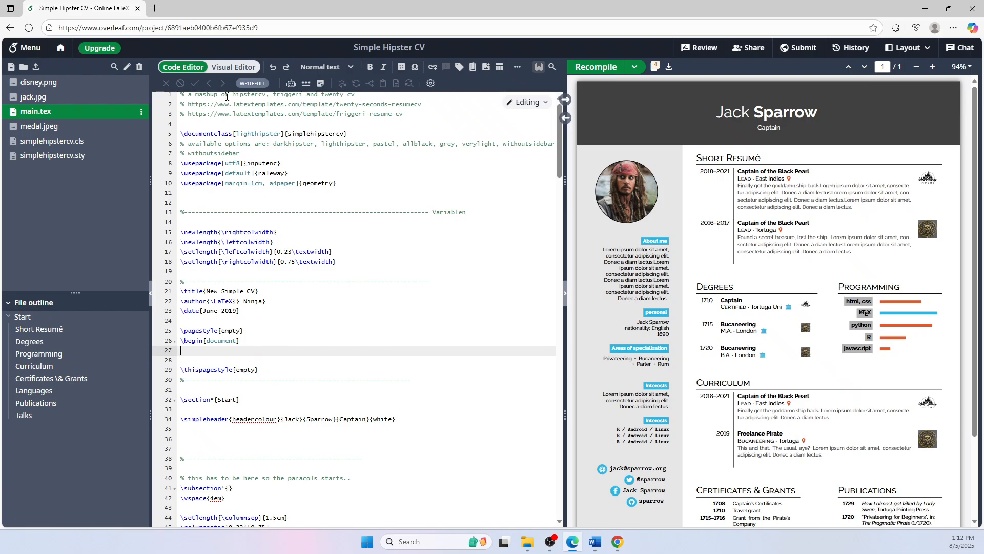
{"action": "left_click", "coordinate": [231, 68]}
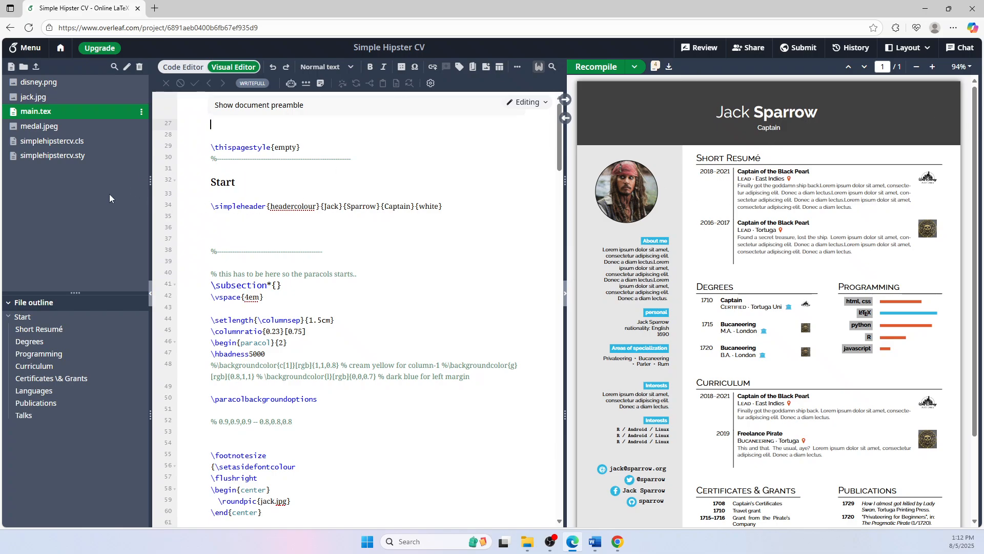
{"action": "scroll", "coordinate": [252, 189], "scroll_direction": "down", "scroll_amount": 1}
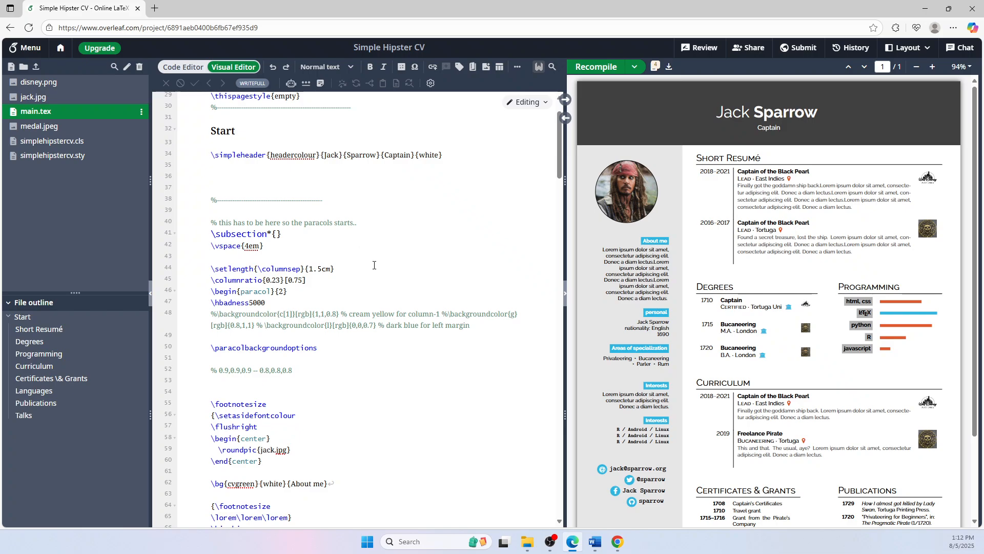
{"action": "scroll", "coordinate": [374, 265], "scroll_direction": "down", "scroll_amount": 3}
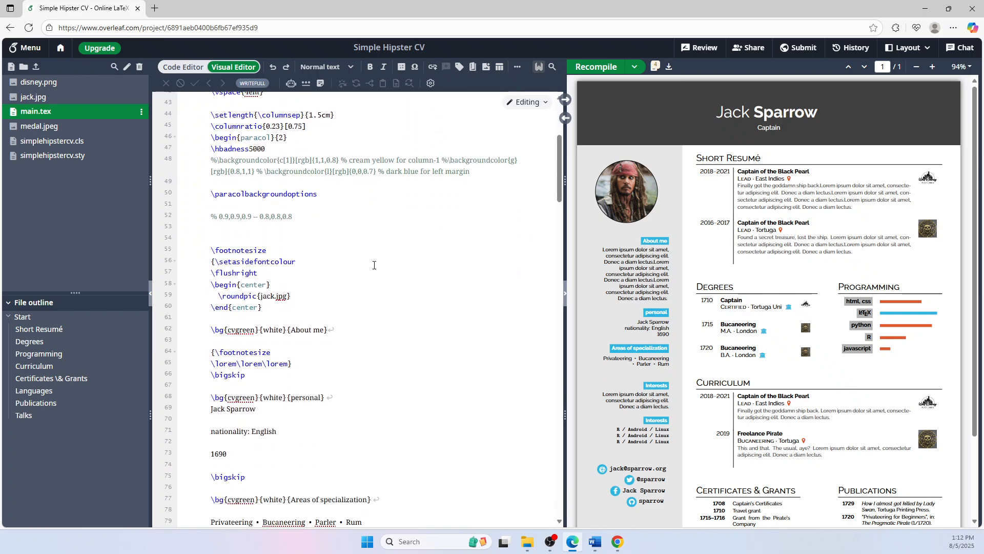
{"action": "scroll", "coordinate": [374, 267], "scroll_direction": "up", "scroll_amount": 4}
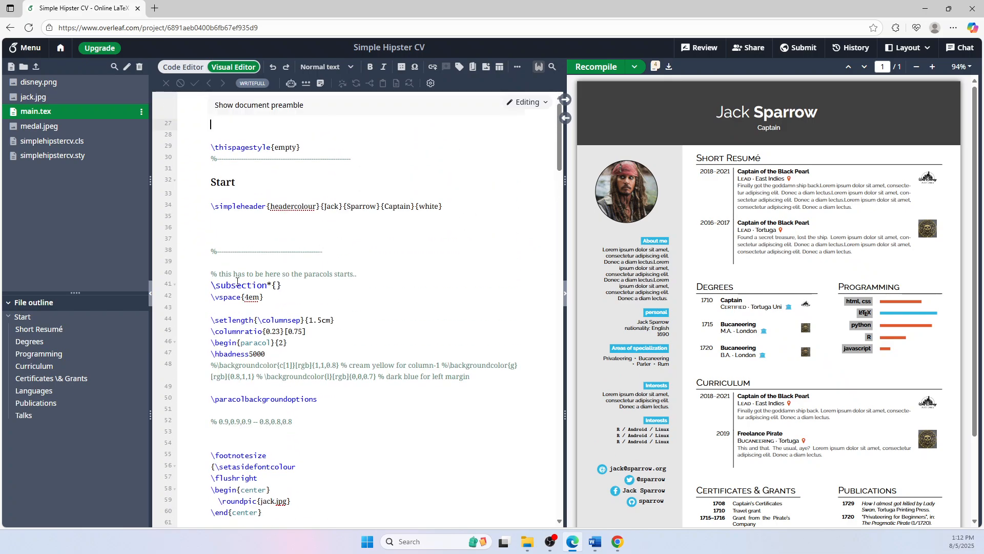
{"action": "left_click", "coordinate": [249, 321]}
{"action": "left_click_drag", "start_coordinate": [253, 320], "coordinate": [215, 321]}
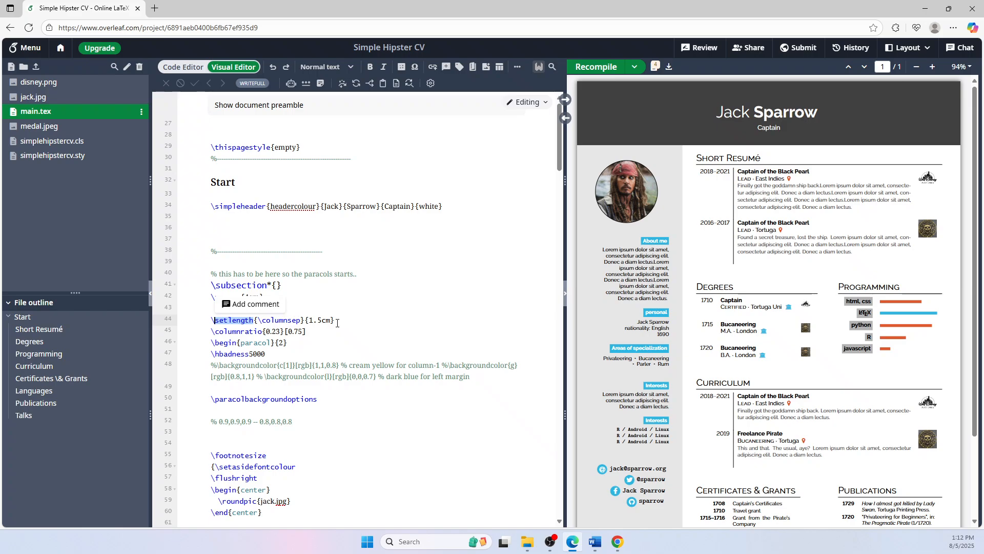
{"action": "left_click", "coordinate": [322, 321]}
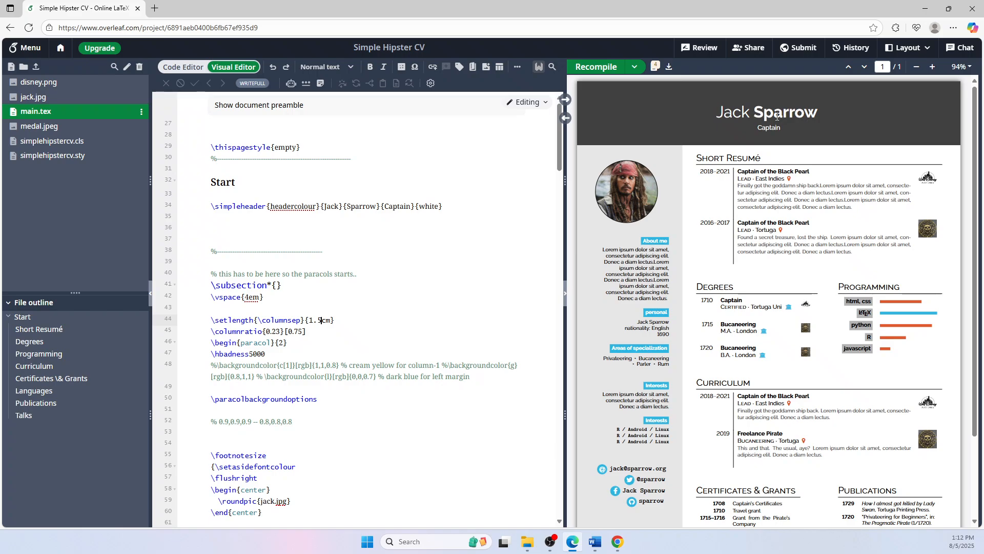
Step: Replace the job title Captain in the \simpleheader line with CEO and recompile the CV
{"action": "left_click_drag", "start_coordinate": [442, 205], "coordinate": [418, 206]}
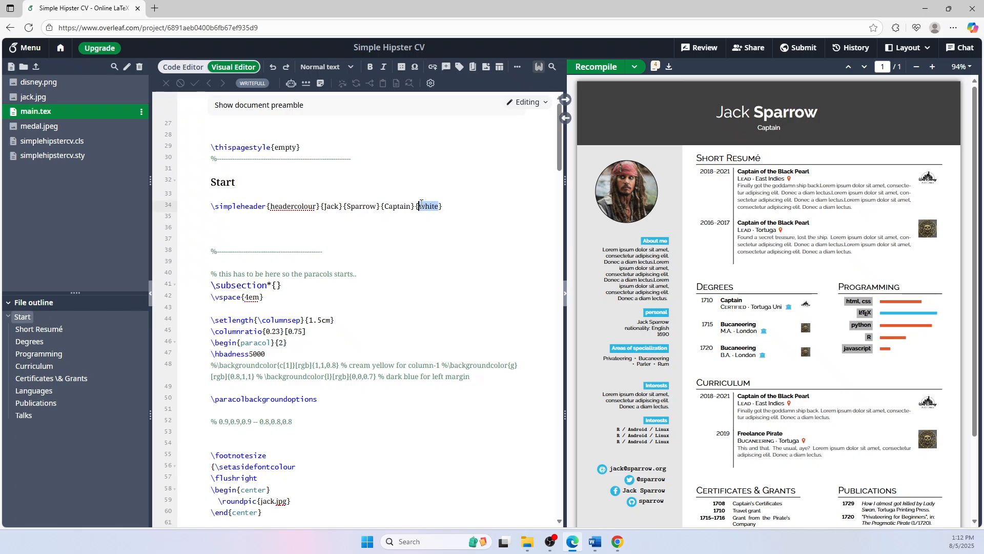
{"action": "left_click", "coordinate": [412, 206]}
{"action": "left_click", "coordinate": [770, 127]}
{"action": "left_click_drag", "start_coordinate": [780, 128], "coordinate": [767, 129]}
{"action": "left_click", "coordinate": [410, 206]}
{"action": "left_click_drag", "start_coordinate": [410, 206], "coordinate": [385, 206]}
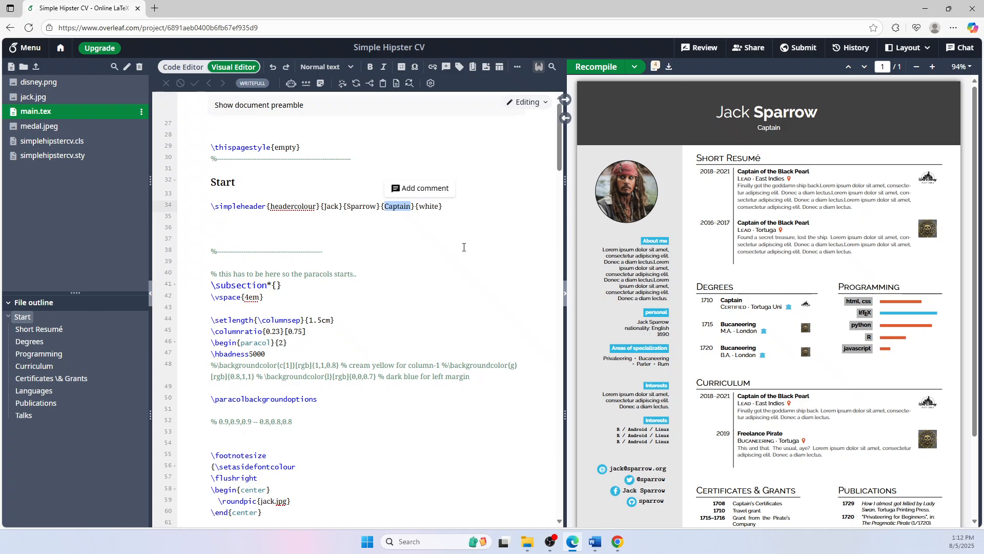
{"action": "type", "text": "CEO"}
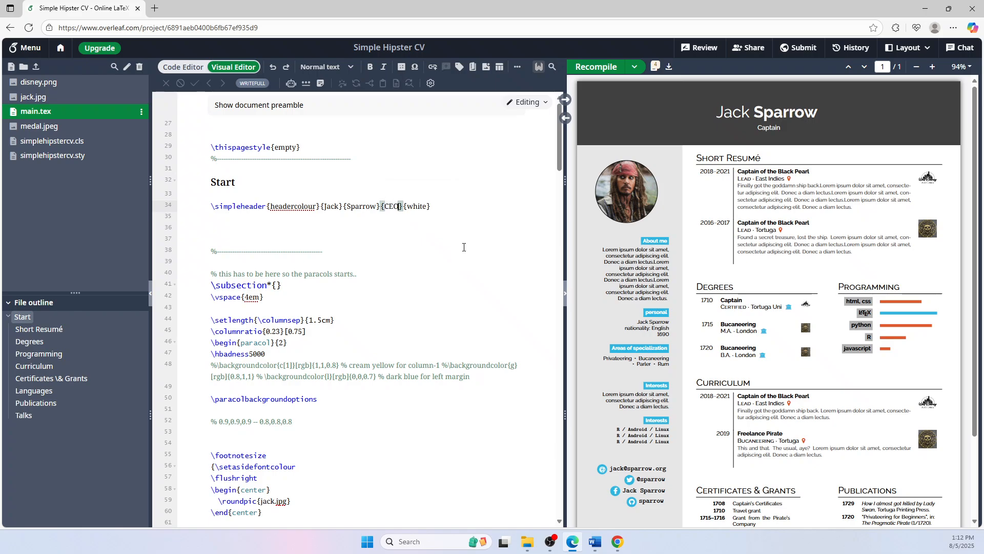
{"action": "left_click", "coordinate": [463, 247]}
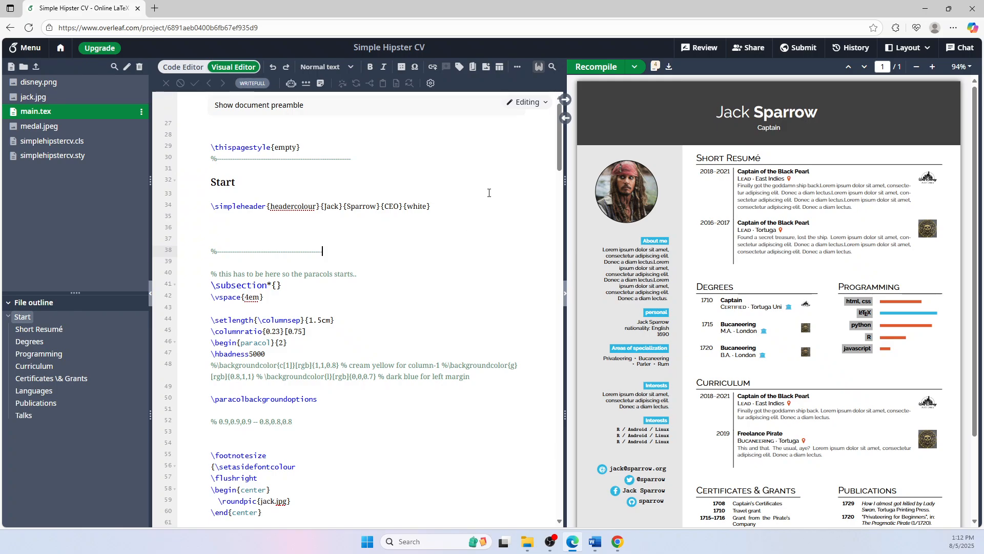
{"action": "left_click", "coordinate": [594, 66]}
Step: Set the first name to Hugh and the last name to Jackman in the \simpleheader line
{"action": "left_click", "coordinate": [338, 206]}
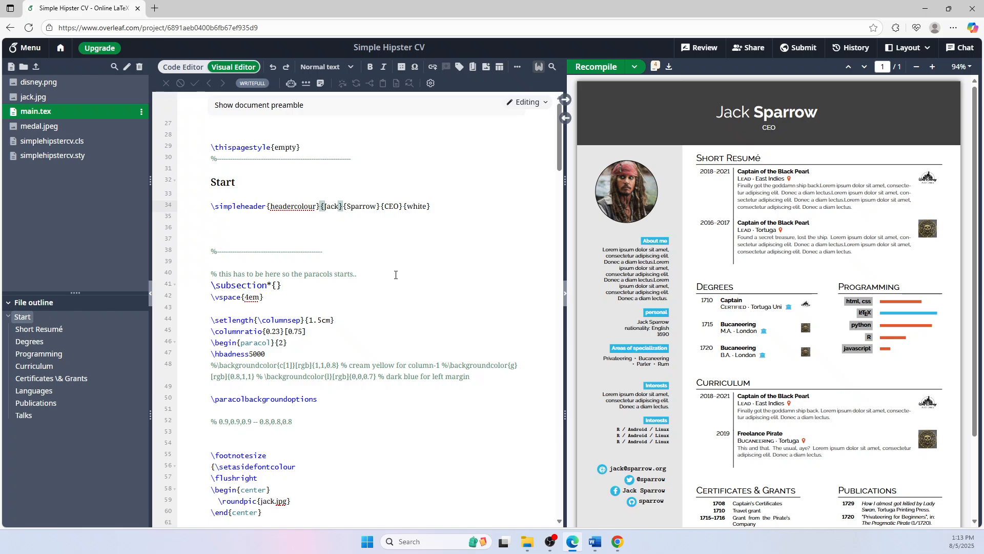
{"action": "key", "text": "shift+Left"}
{"action": "key", "text": "shift+Left"}
{"action": "key", "text": "shift+Left"}
{"action": "key", "text": "shift+Left"}
{"action": "type", "text": "Hugh"}
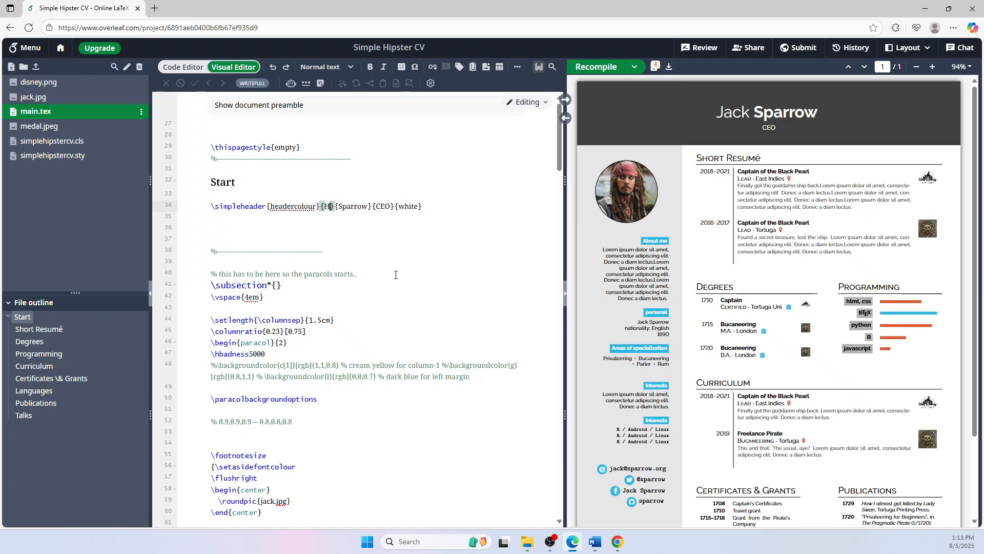
{"action": "left_click", "coordinate": [380, 206]}
{"action": "key", "text": "ctrl+shift+Left"}
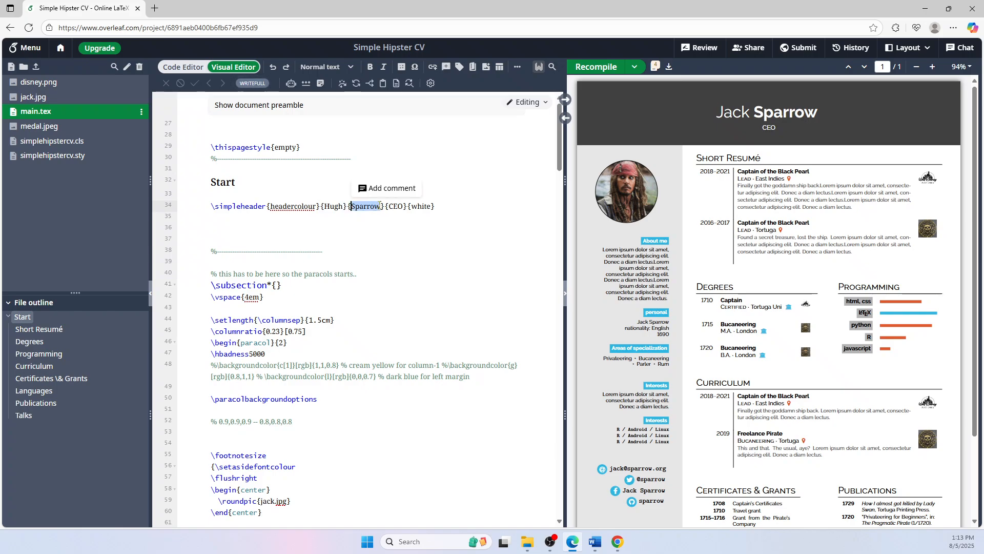
{"action": "type", "text": "Jackman"}
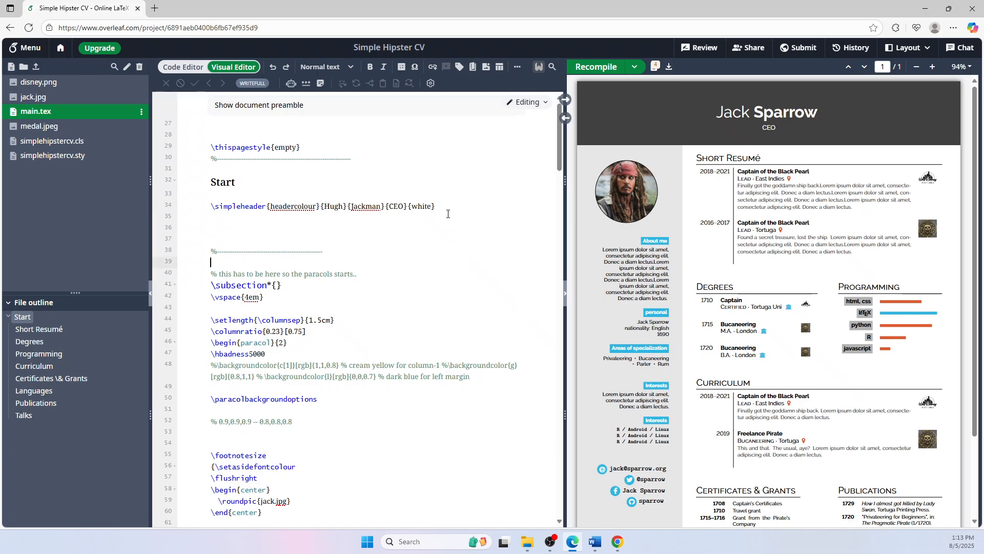
Step: Change the header text colour in the \simpleheader line to red and recompile the CV
{"action": "left_click", "coordinate": [432, 206]}
{"action": "key", "text": "ctrl+shift+Left"}
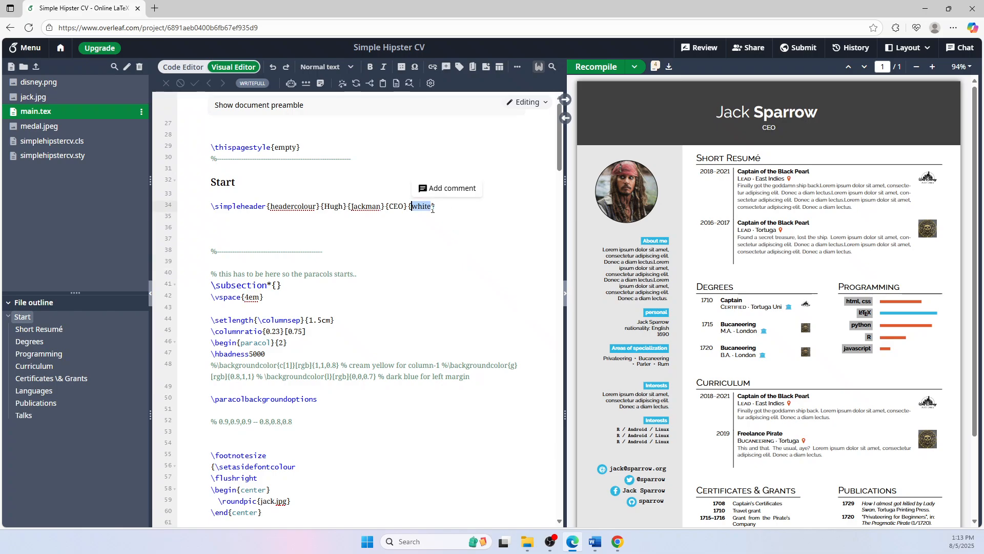
{"action": "type", "text": "red"}
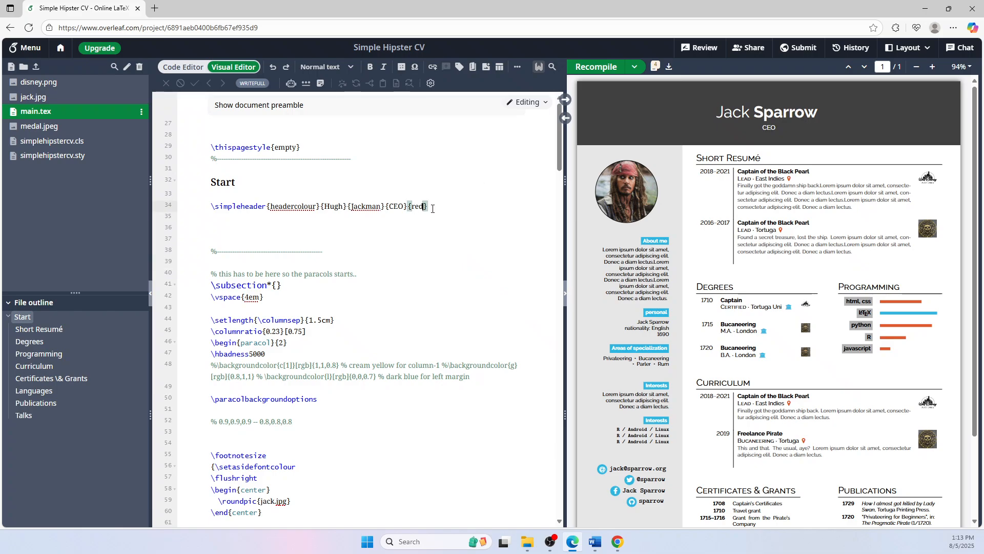
{"action": "left_click", "coordinate": [597, 72]}
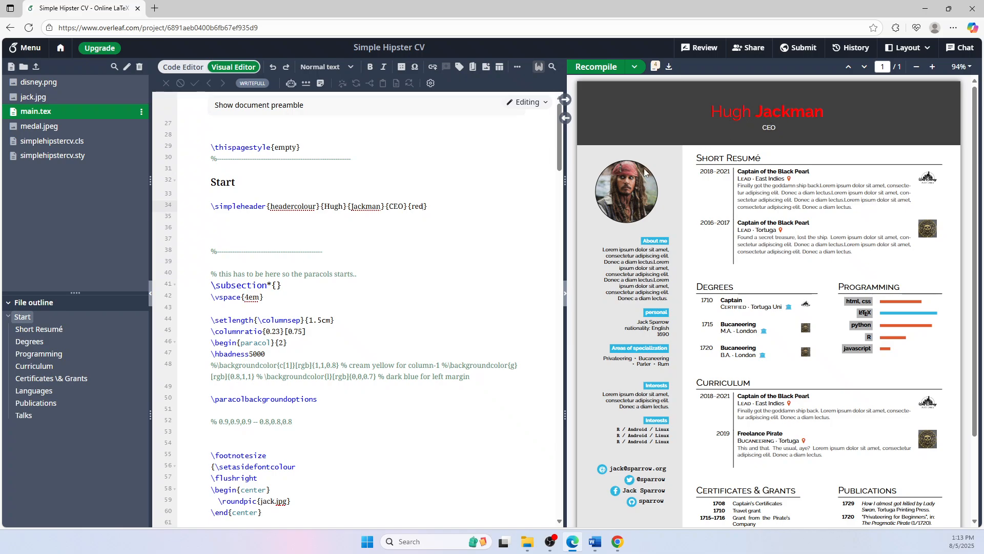
Step: Set the date range of the first Short Resumé entry to 2020--2025 in the source
{"action": "left_click", "coordinate": [410, 232]}
{"action": "left_click", "coordinate": [281, 287]}
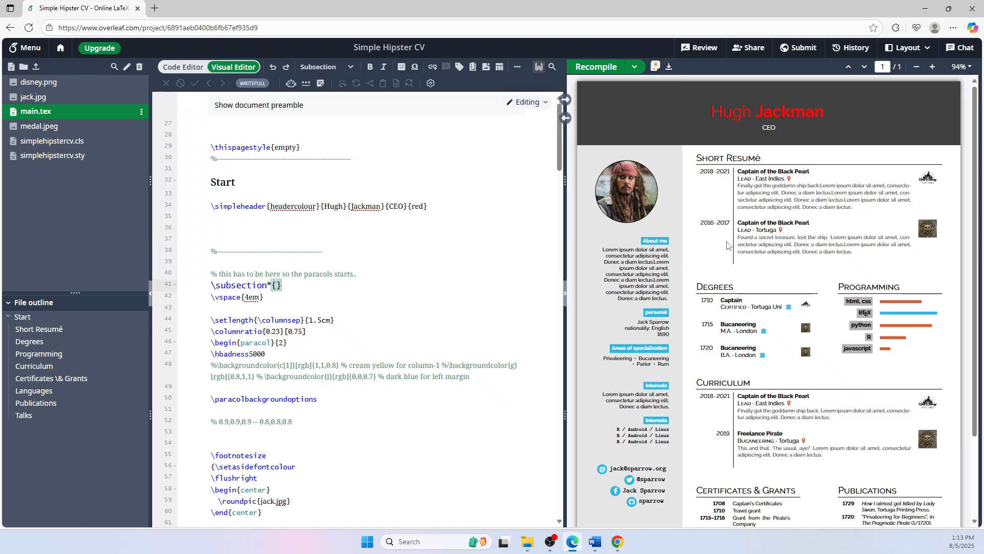
{"action": "scroll", "coordinate": [801, 252], "scroll_direction": "down", "scroll_amount": 2}
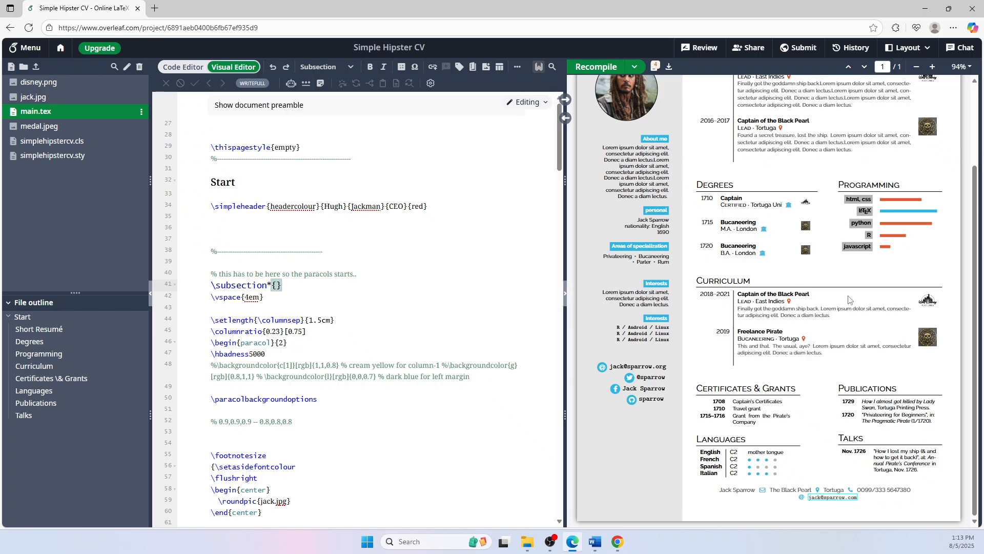
{"action": "scroll", "coordinate": [439, 382], "scroll_direction": "down", "scroll_amount": 15}
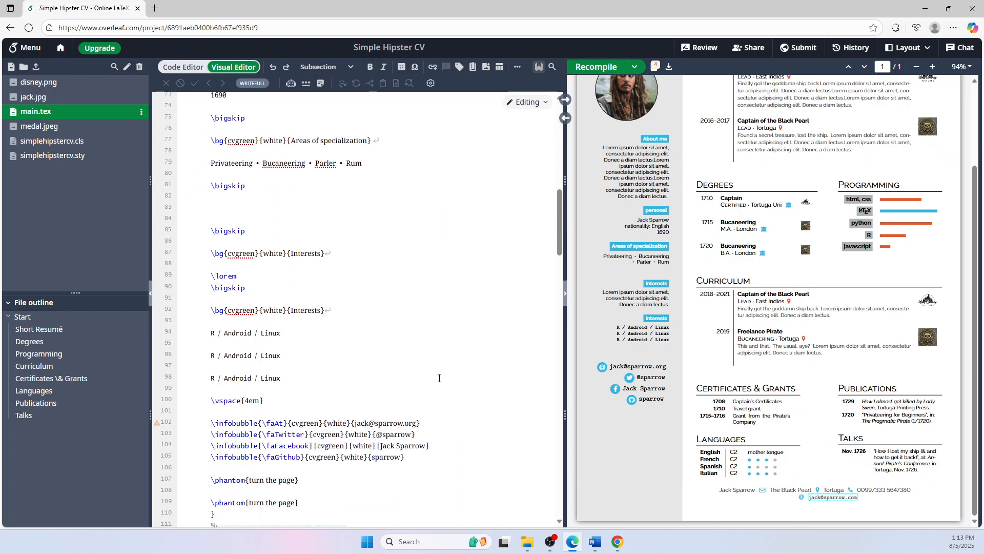
{"action": "scroll", "coordinate": [439, 381], "scroll_direction": "down", "scroll_amount": 5}
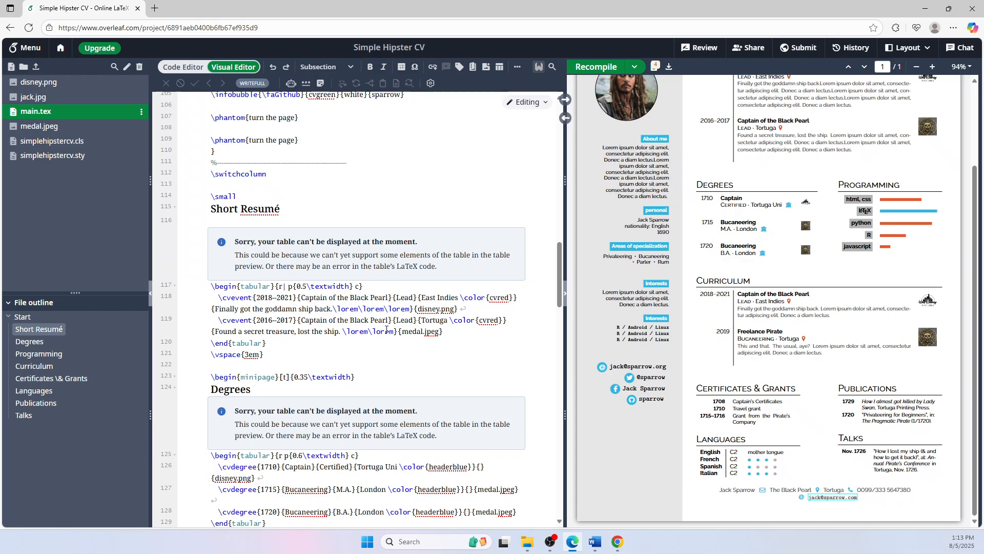
{"action": "scroll", "coordinate": [386, 329], "scroll_direction": "up", "scroll_amount": 4}
{"action": "scroll", "coordinate": [731, 147], "scroll_direction": "up", "scroll_amount": 2}
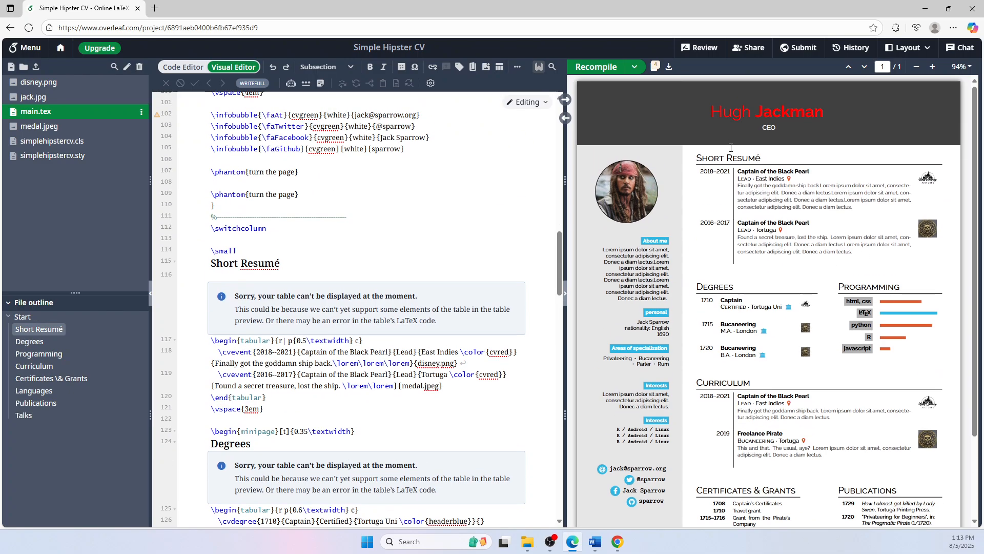
{"action": "scroll", "coordinate": [269, 294], "scroll_direction": "down", "scroll_amount": 2}
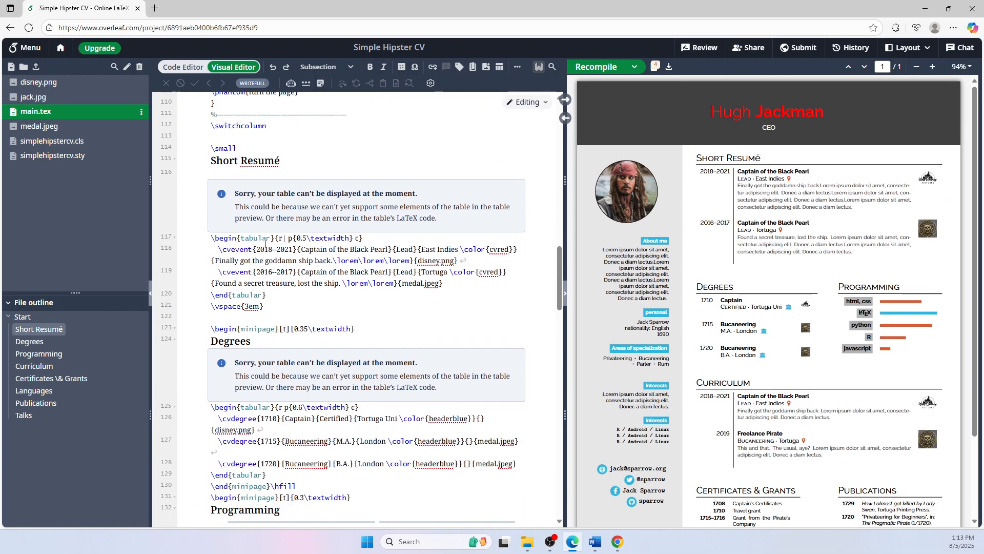
{"action": "left_click", "coordinate": [283, 241]}
{"action": "left_click", "coordinate": [272, 246]}
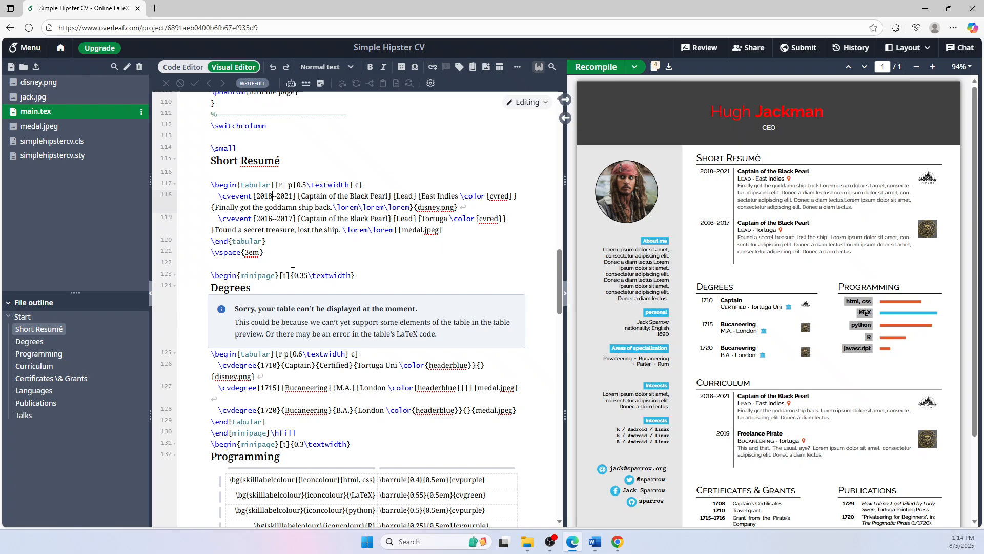
{"action": "key", "text": "BackSpace"}
{"action": "key", "text": "BackSpace"}
{"action": "type", "text": "20"}
{"action": "key", "text": "Right"}
{"action": "key", "text": "Right"}
{"action": "key", "text": "Right"}
{"action": "key", "text": "Right"}
{"action": "key", "text": "Right"}
{"action": "key", "text": "Right"}
{"action": "key", "text": "Right"}
{"action": "key", "text": "Left"}
{"action": "key", "text": "Left"}
{"action": "key", "text": "BackSpace"}
{"action": "type", "text": "5"}
{"action": "key", "text": "Right"}
{"action": "key", "text": "BackSpace"}
{"action": "key", "text": "BackSpace"}
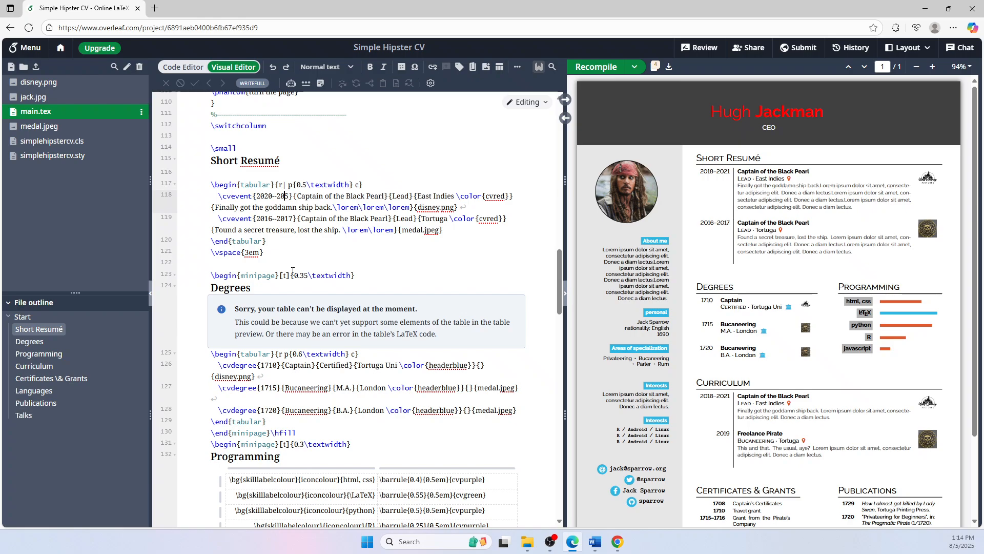
{"action": "type", "text": "25"}
Step: Replace Black Pearl with Sea Weed in the title of the first Short Resumé entry and recompile the CV
{"action": "key", "text": "Right"}
{"action": "key", "text": "Right"}
{"action": "key", "text": "Right"}
{"action": "key", "text": "Right"}
{"action": "key", "text": "Right"}
{"action": "key", "text": "Right"}
{"action": "key", "text": "Right"}
{"action": "key", "text": "Right"}
{"action": "key", "text": "Right"}
{"action": "key", "text": "Right"}
{"action": "key", "text": "Right"}
{"action": "key", "text": "Right"}
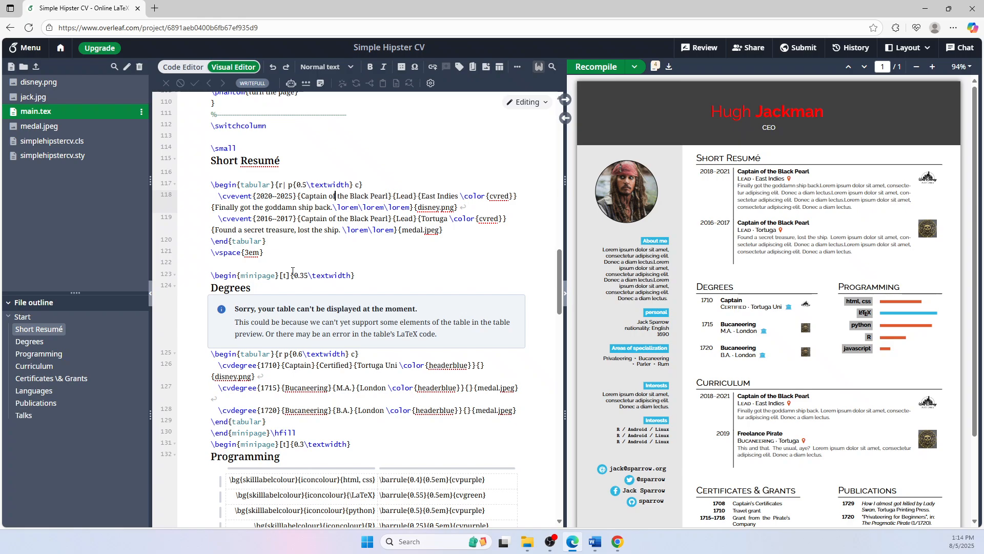
{"action": "key", "text": "Right"}
{"action": "key", "text": "Right"}
{"action": "key", "text": "Right"}
{"action": "key", "text": "Right"}
{"action": "key", "text": "Right"}
{"action": "key", "text": "Right"}
{"action": "key", "text": "Right"}
{"action": "key", "text": "shift+Left"}
{"action": "key", "text": "shift+Left"}
{"action": "key", "text": "shift+Left"}
{"action": "key", "text": "shift+Left"}
{"action": "key", "text": "shift+Left"}
{"action": "key", "text": "shift+Left"}
{"action": "key", "text": "shift+Left"}
{"action": "key", "text": "shift+Left"}
{"action": "key", "text": "shift+Left"}
{"action": "key", "text": "shift+Left"}
{"action": "key", "text": "shift+Left"}
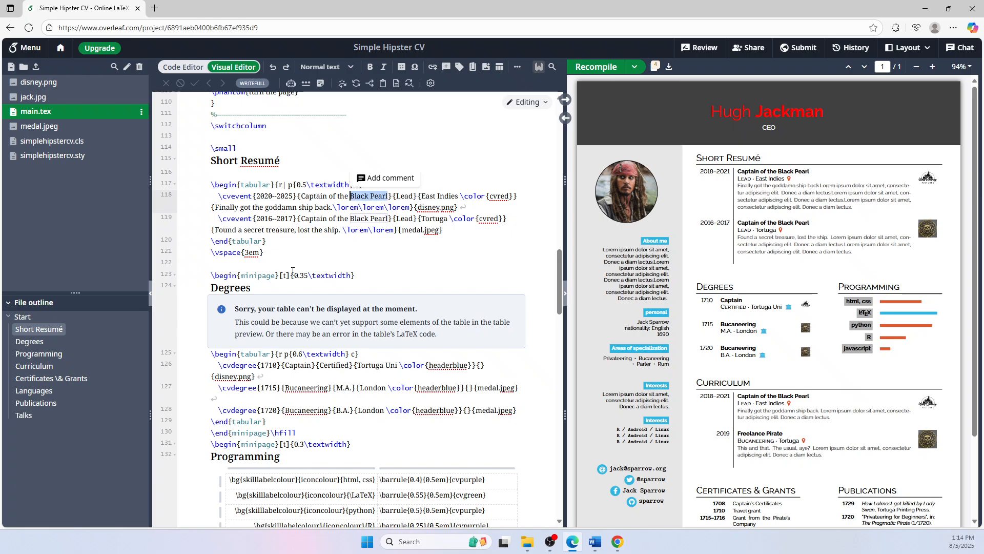
{"action": "type", "text": "Sew"}
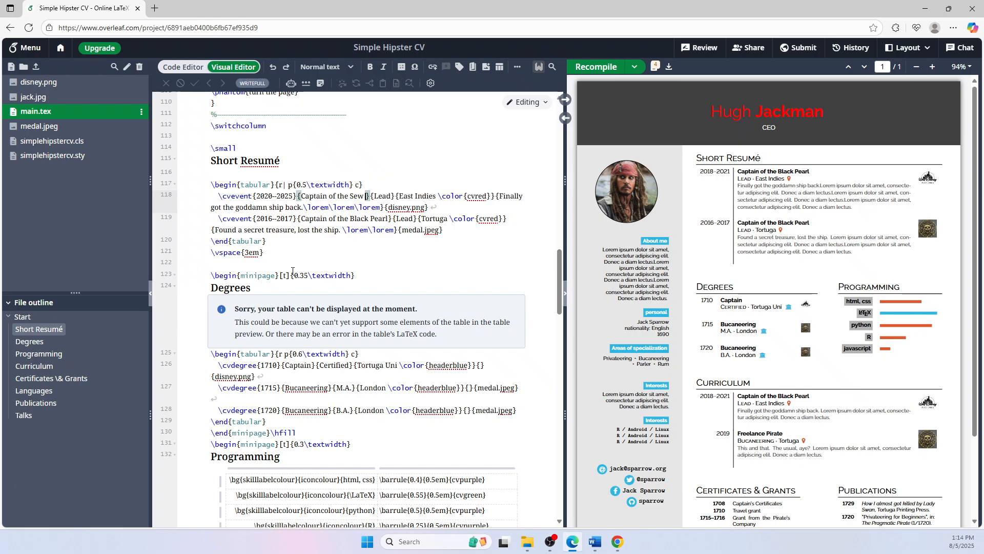
{"action": "key", "text": "BackSpace"}
{"action": "type", "text": "a We"}
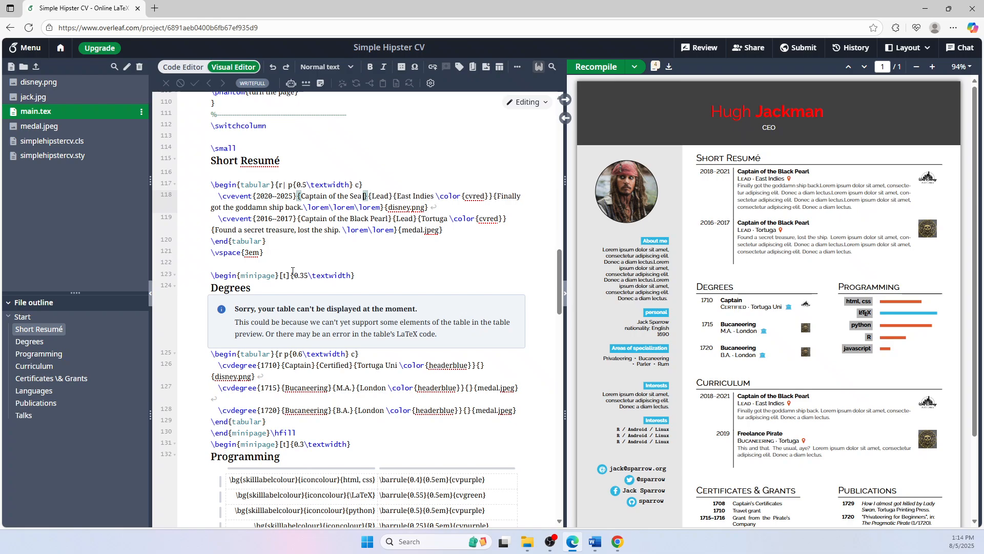
{"action": "type", "text": "ed"}
{"action": "left_click", "coordinate": [471, 253]}
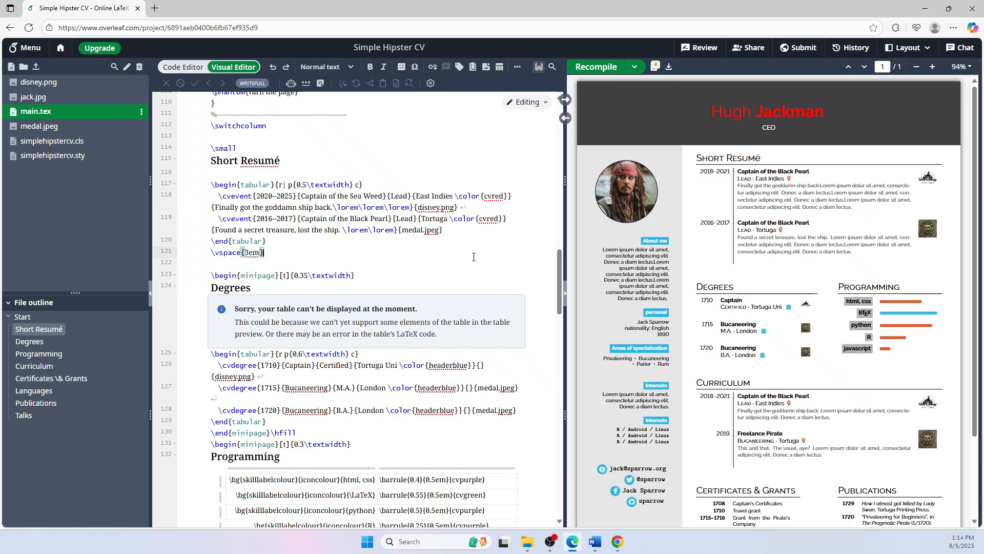
{"action": "left_click", "coordinate": [595, 66]}
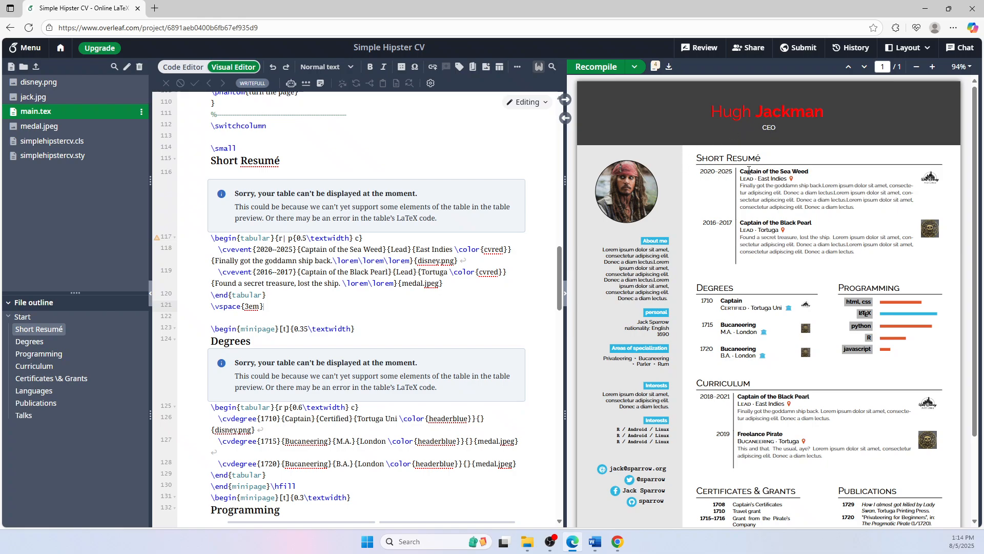
Step: Examine the first Short Resumé entry in the PDF, synchronise positions between PDF and source, and look through the remaining source sections
{"action": "left_click_drag", "start_coordinate": [732, 170], "coordinate": [700, 172]}
{"action": "scroll", "coordinate": [420, 317], "scroll_direction": "down", "scroll_amount": 5}
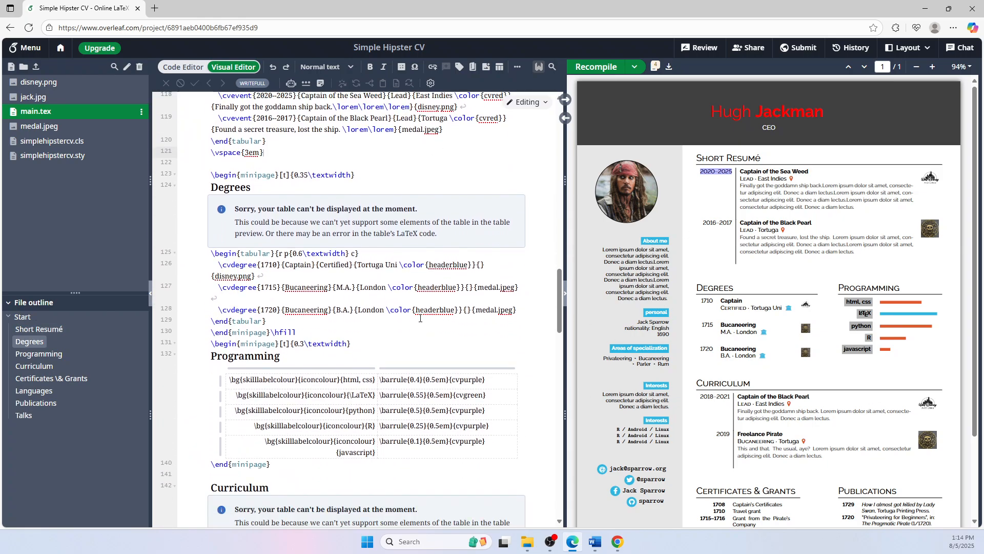
{"action": "left_click", "coordinate": [564, 119]}
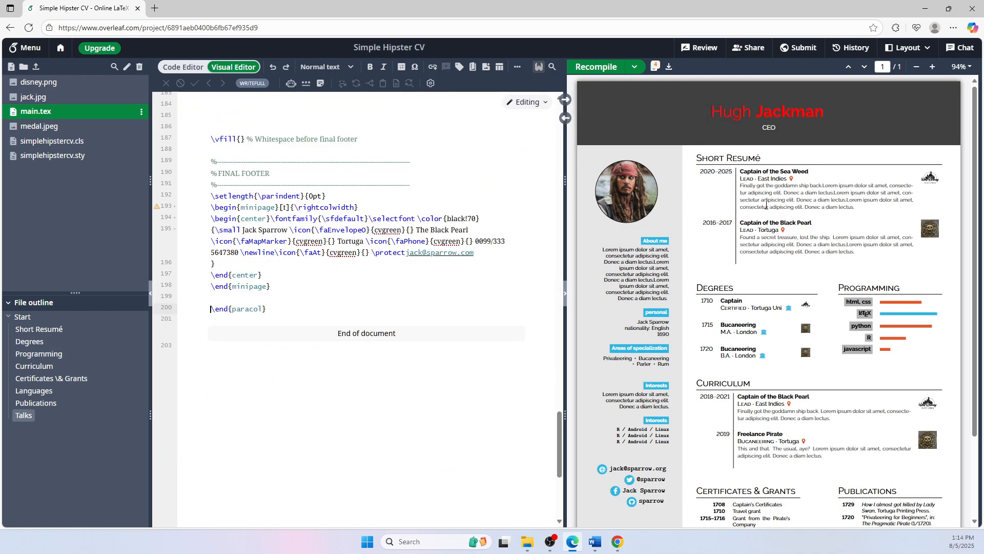
{"action": "left_click", "coordinate": [566, 101]}
{"action": "scroll", "coordinate": [505, 213], "scroll_direction": "up", "scroll_amount": 4}
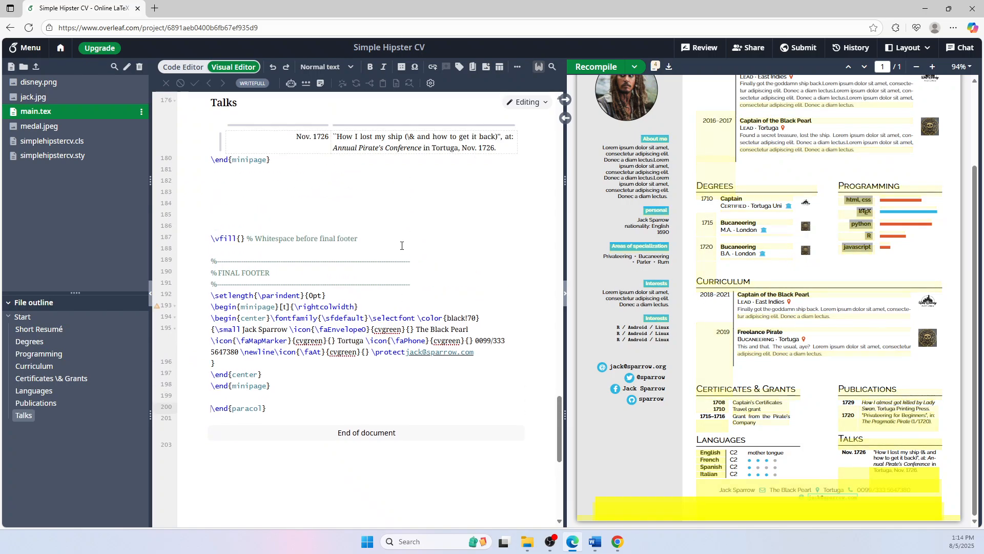
{"action": "scroll", "coordinate": [839, 481], "scroll_direction": "up", "scroll_amount": 2}
{"action": "scroll", "coordinate": [377, 323], "scroll_direction": "up", "scroll_amount": 15}
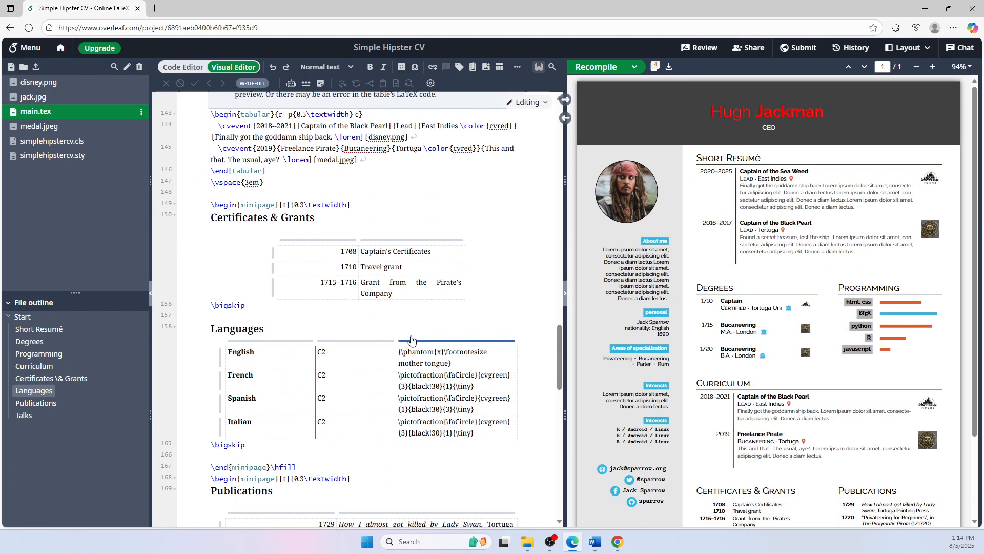
{"action": "scroll", "coordinate": [412, 336], "scroll_direction": "up", "scroll_amount": 3}
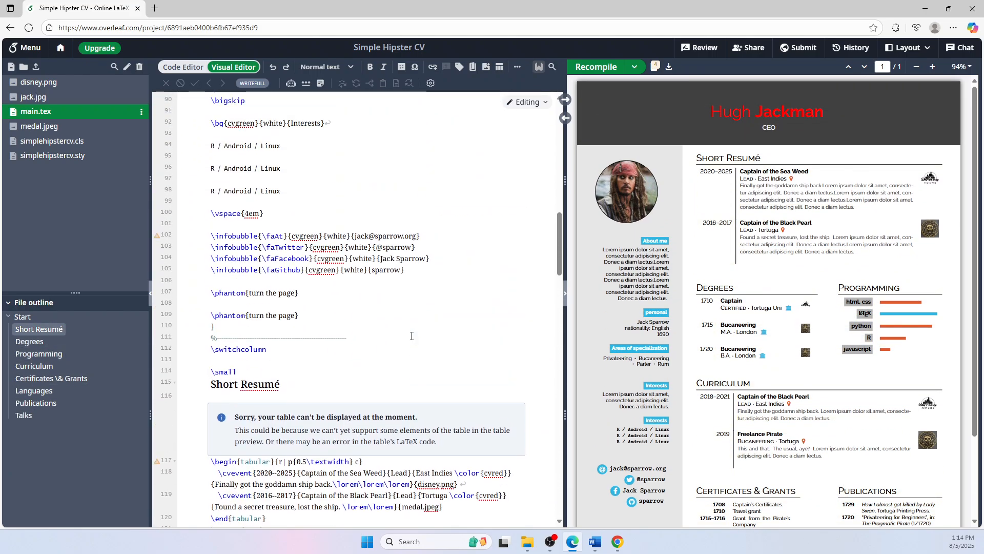